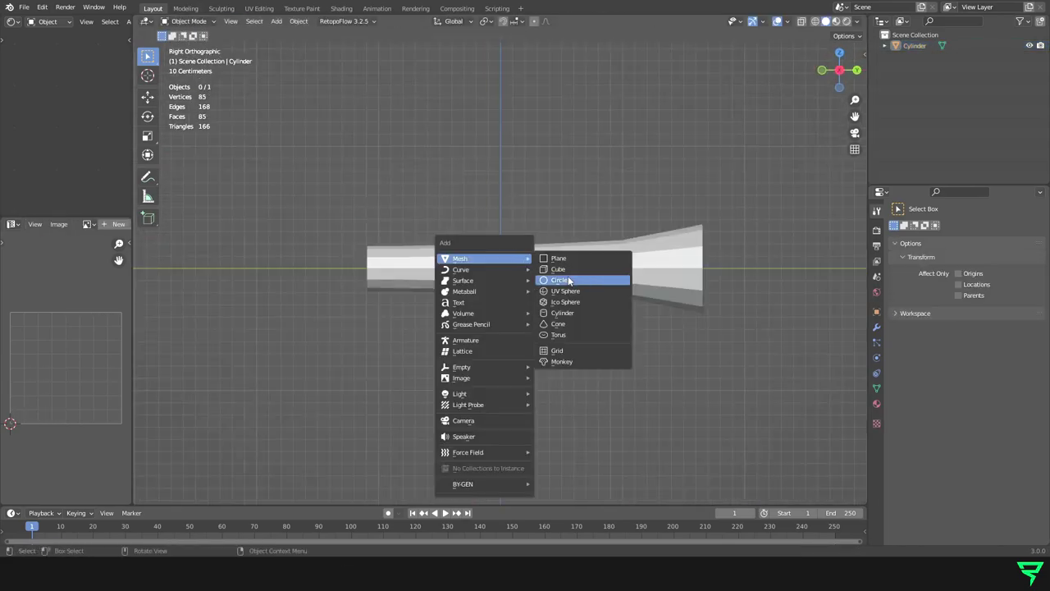
Add a cube below the barrel cylinder, scale it, and select its end face
click(558, 269)
key(g)
click(565, 371)
key(s)
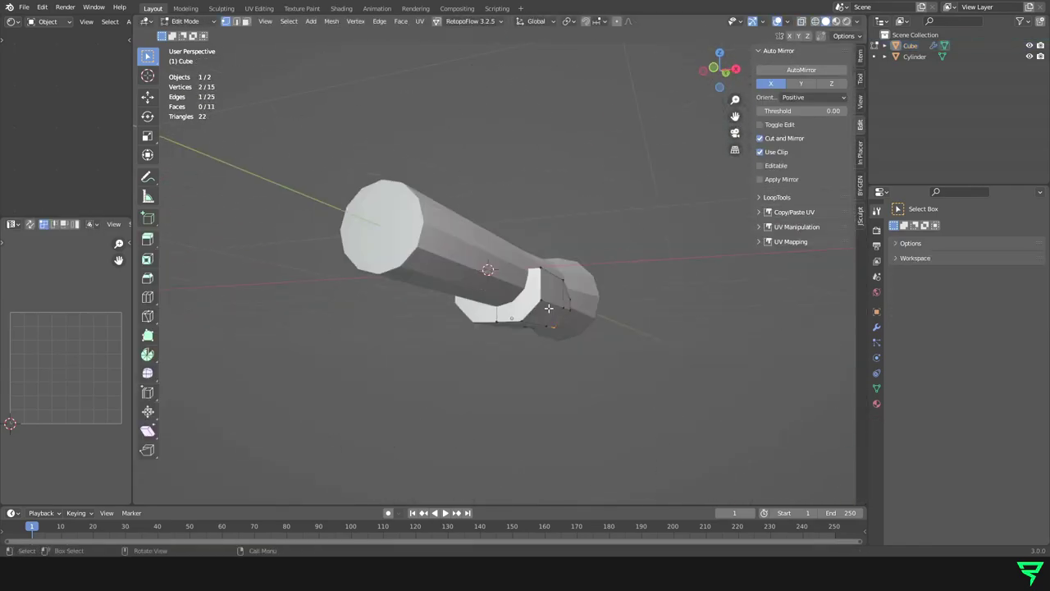
scroll(700, 354, down, 3)
click(495, 324)
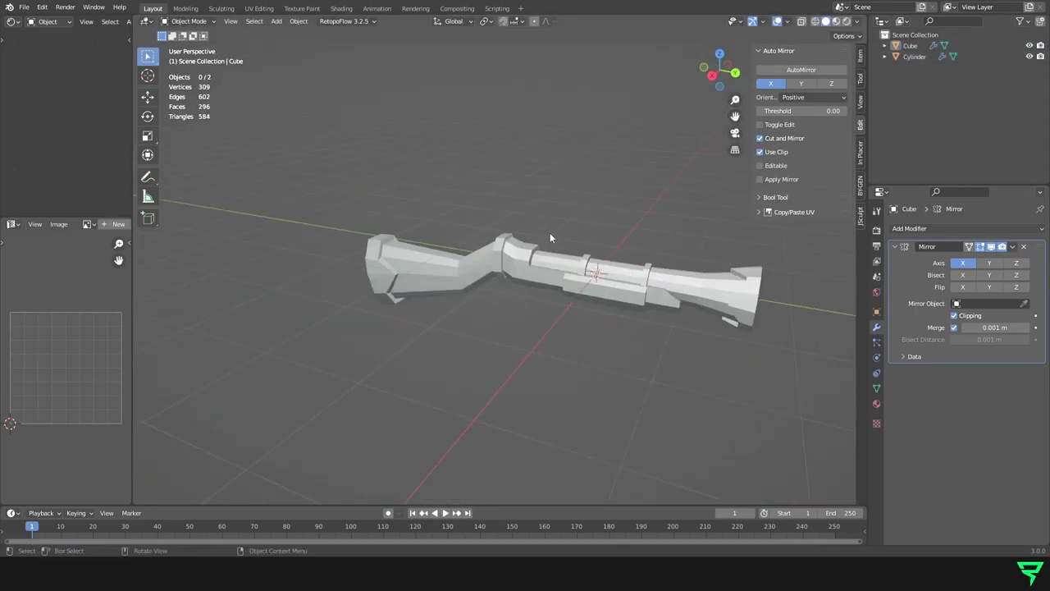
key(shift+a)
Add another cube to the gun and move it along the Z axis
click(624, 243)
scroll(501, 282, up, 5)
key(g)
key(z)
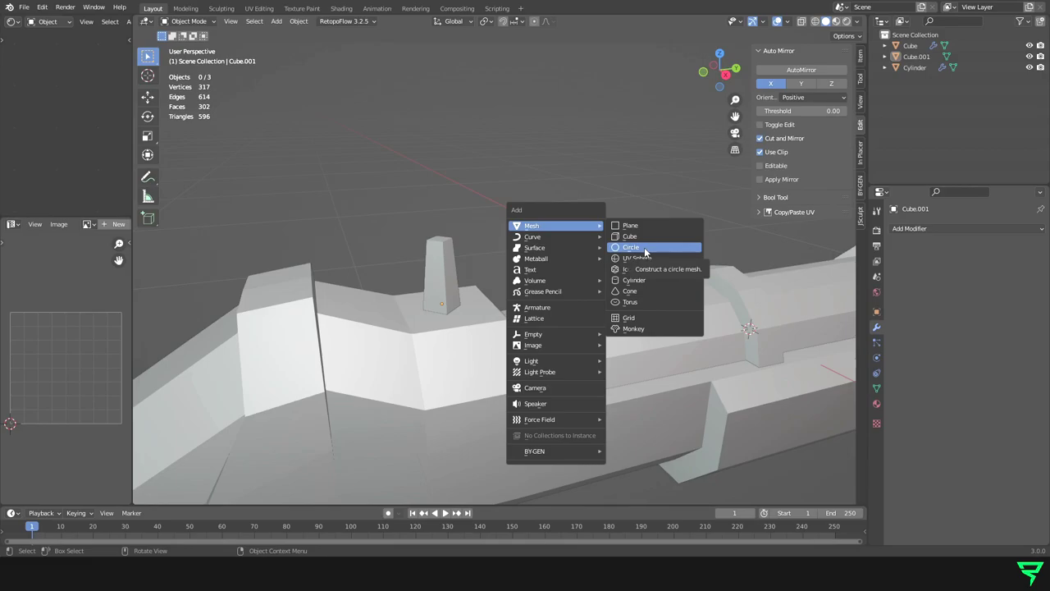
Add a torus piece and merge its selected vertices into one
click(629, 301)
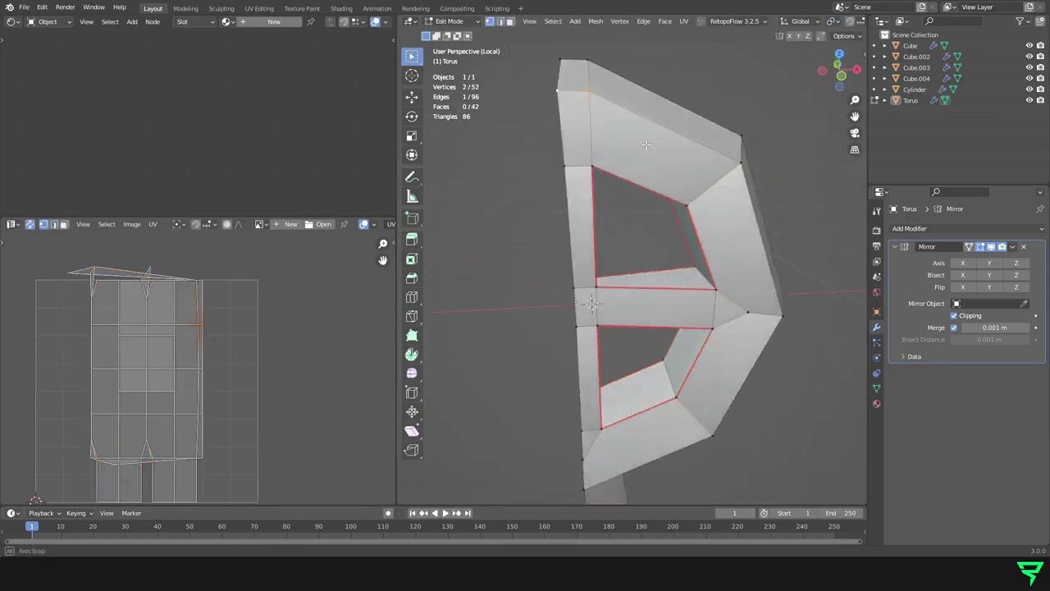
key(m)
middle_drag(669, 235, 509, 275)
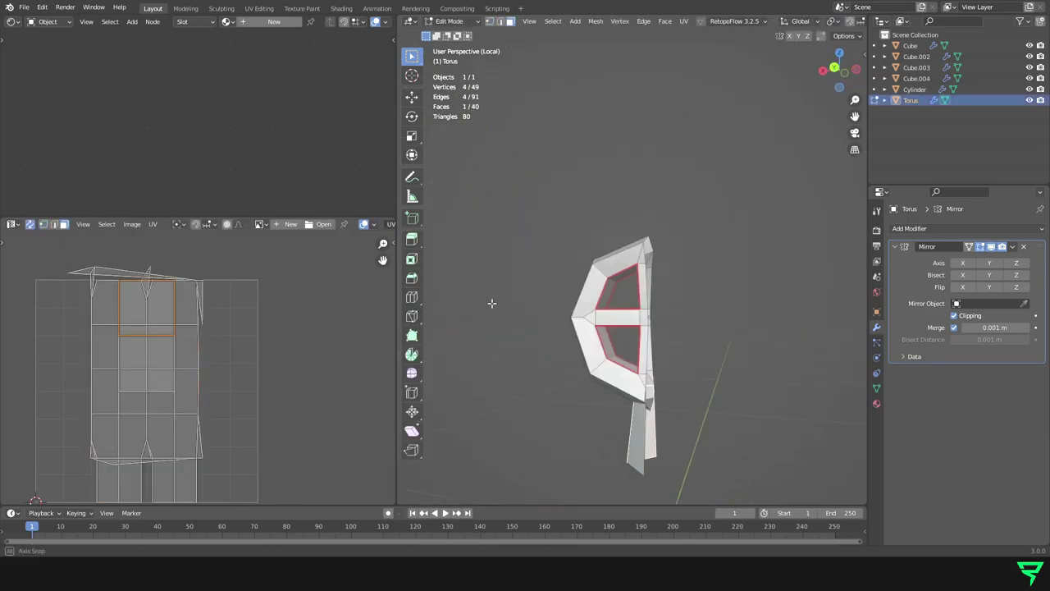
View the torus part in see-through wireframe and select a single edge for unwrapping
middle_drag(678, 300, 541, 320)
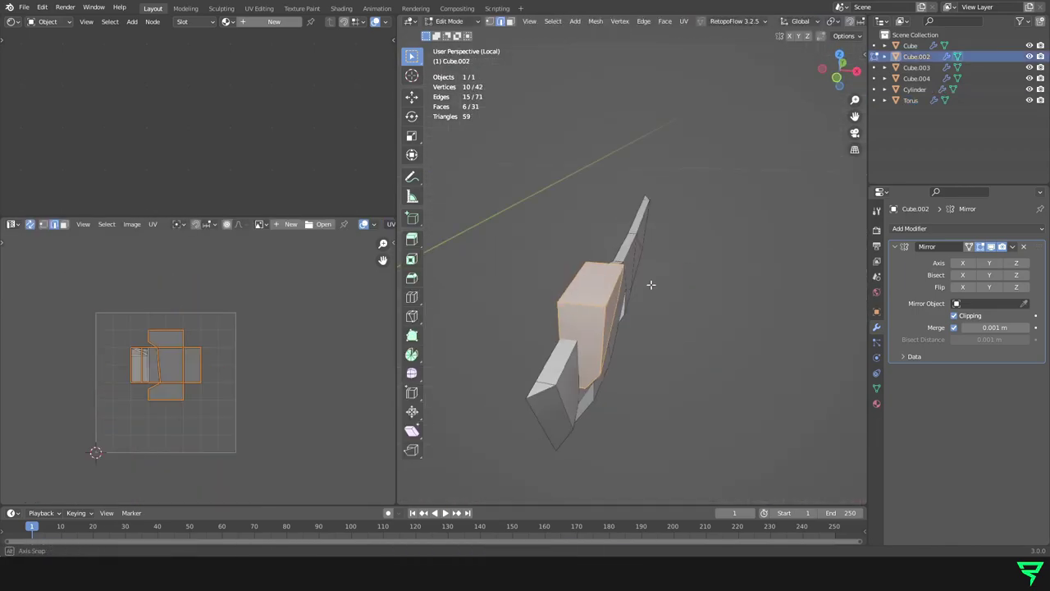
middle_drag(532, 286, 766, 293)
key(shift+z)
click(552, 315)
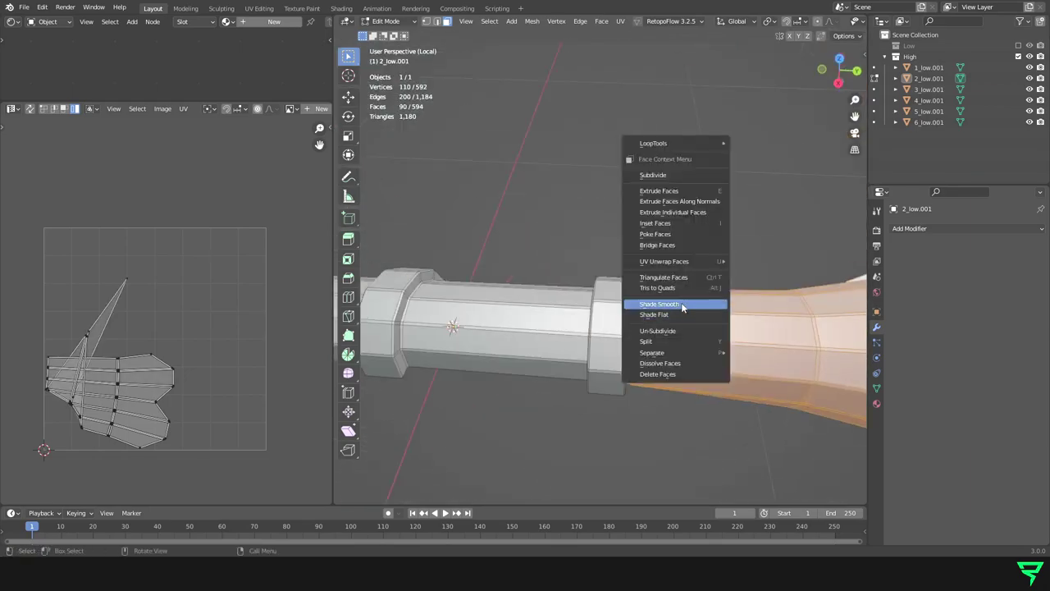
Orbit the diamond-shaped piece level and bring up the sculpt brush choices
middle_drag(559, 305, 759, 202)
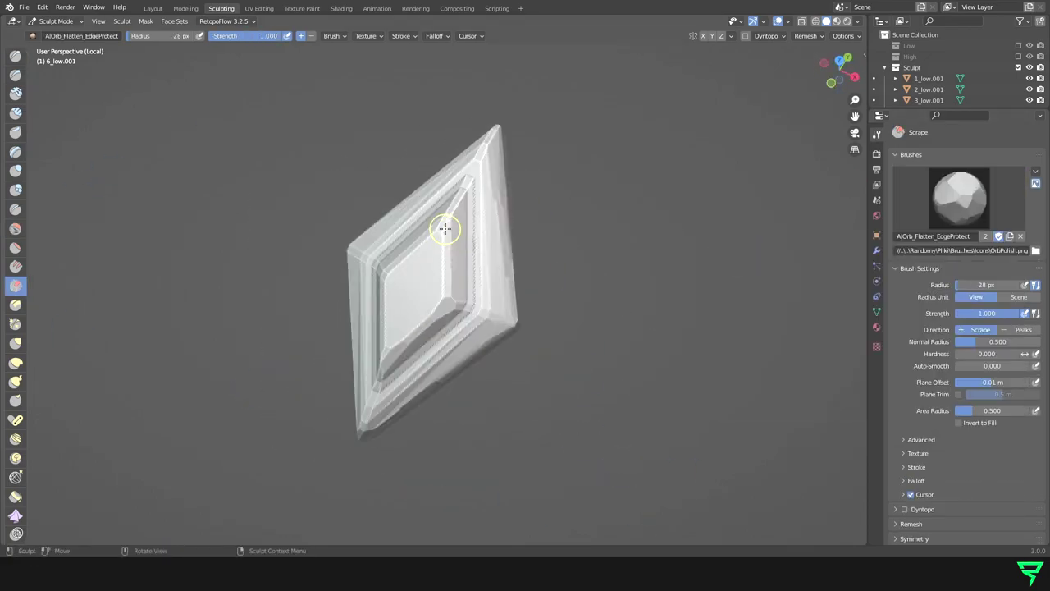
click(959, 197)
Sculpt along the blade's edges with the Orb_Line_Large brush
click(781, 317)
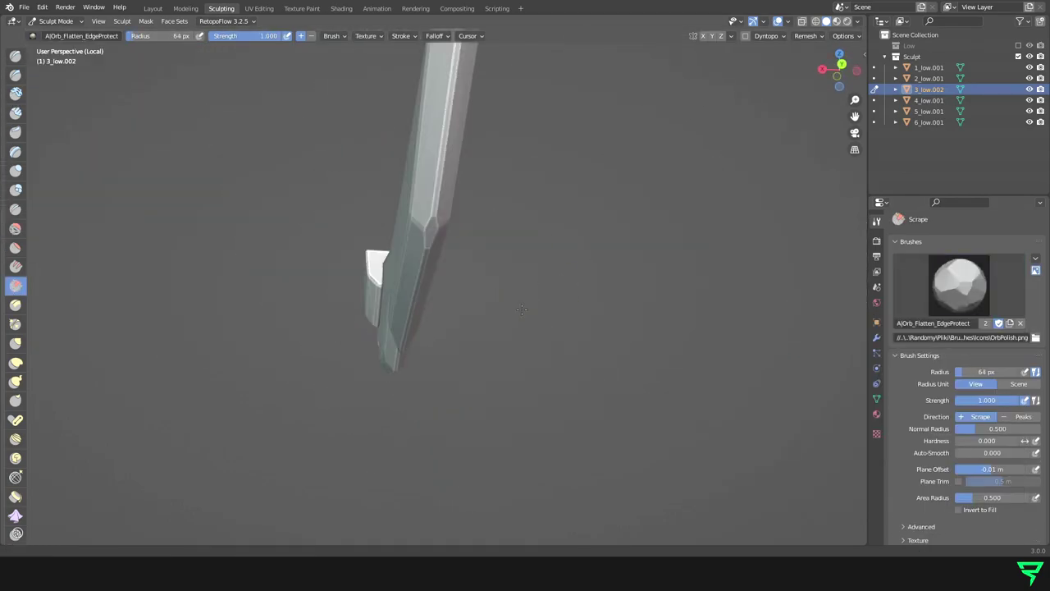
middle_drag(671, 297, 465, 341)
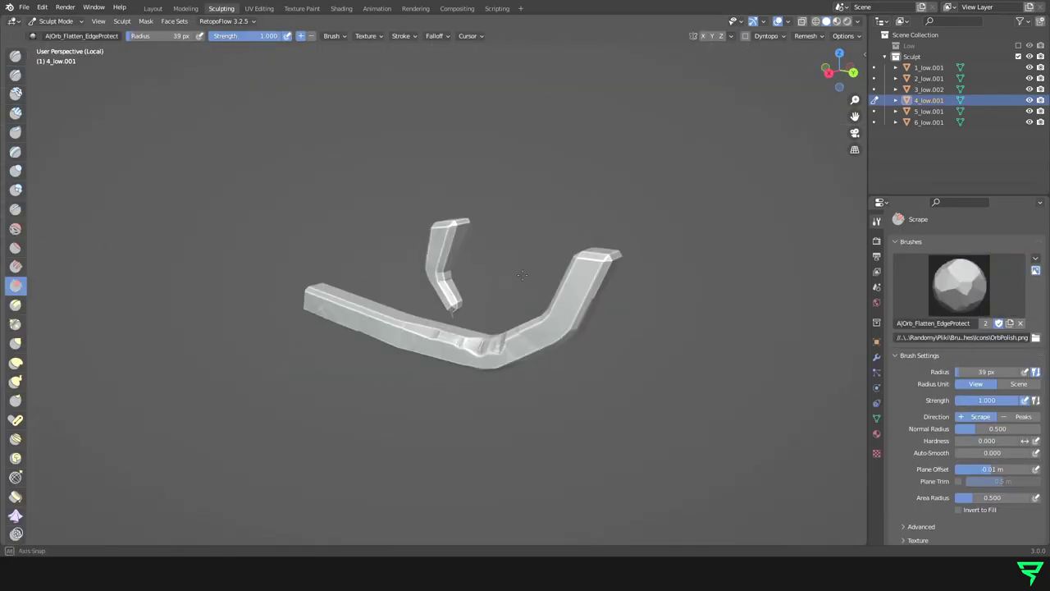
middle_drag(654, 244, 452, 244)
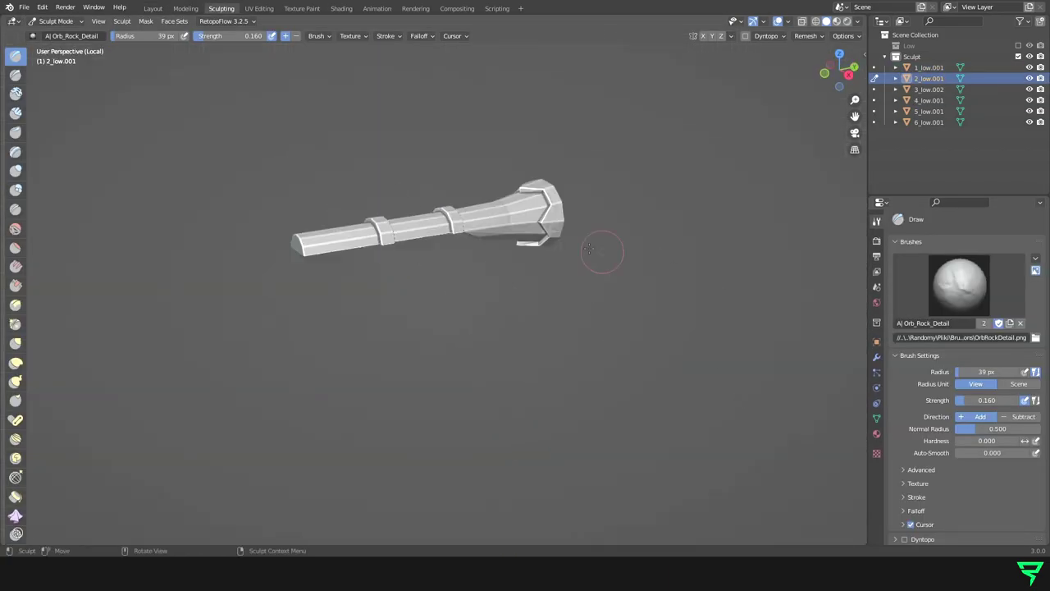
Scrape flattened wear into the flared muzzle bell, the handle and the ring edges
click(15, 285)
middle_drag(645, 317, 428, 202)
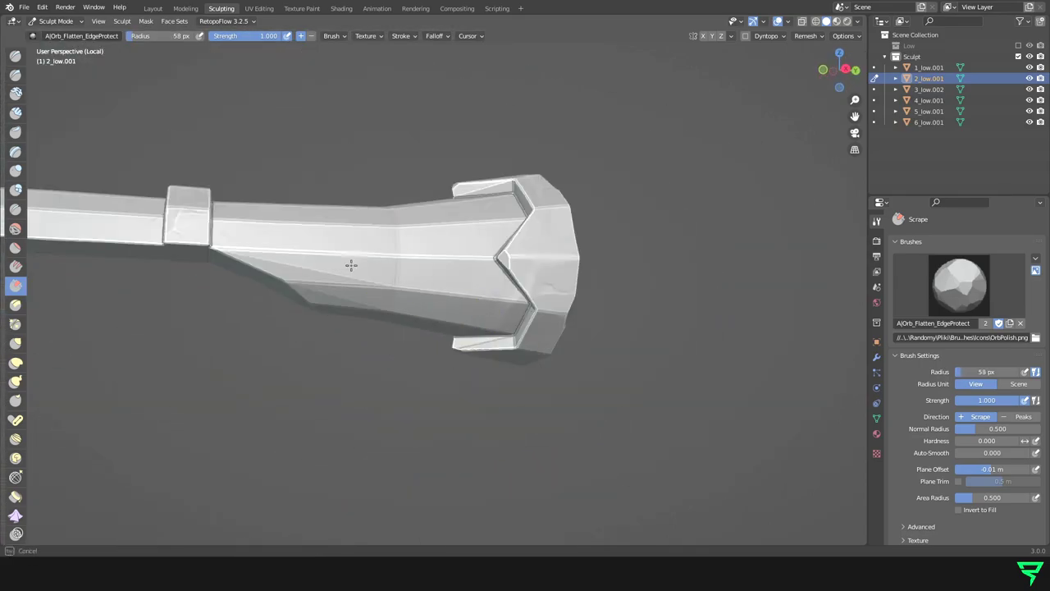
middle_drag(311, 257, 510, 259)
mouse_move(481, 300)
middle_down()
mouse_move(548, 215)
mouse_move(718, 297)
middle_up()
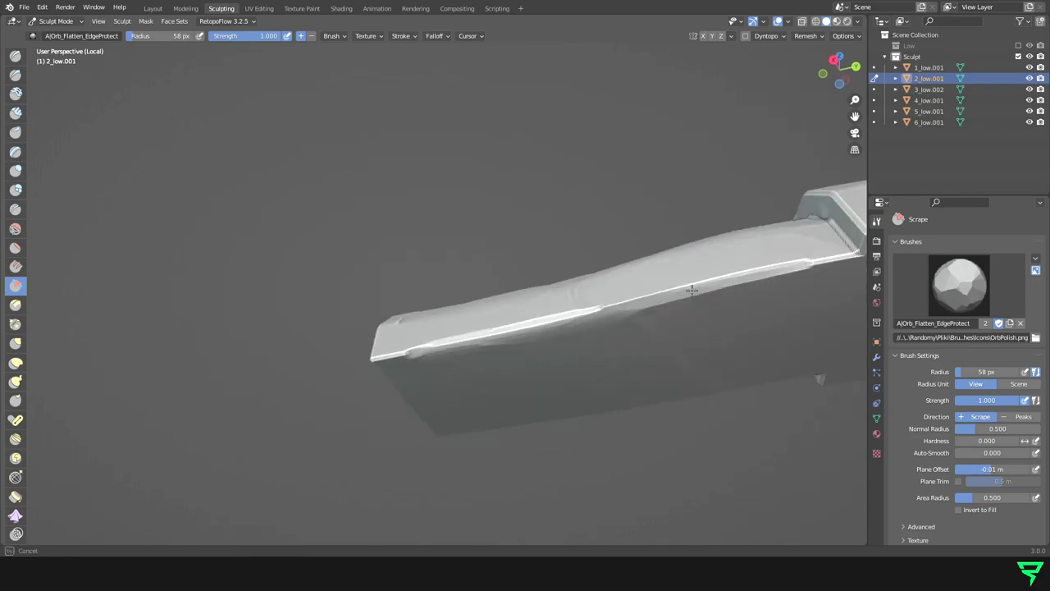
mouse_move(718, 298)
middle_down()
mouse_move(409, 415)
mouse_move(628, 359)
mouse_move(302, 376)
middle_up()
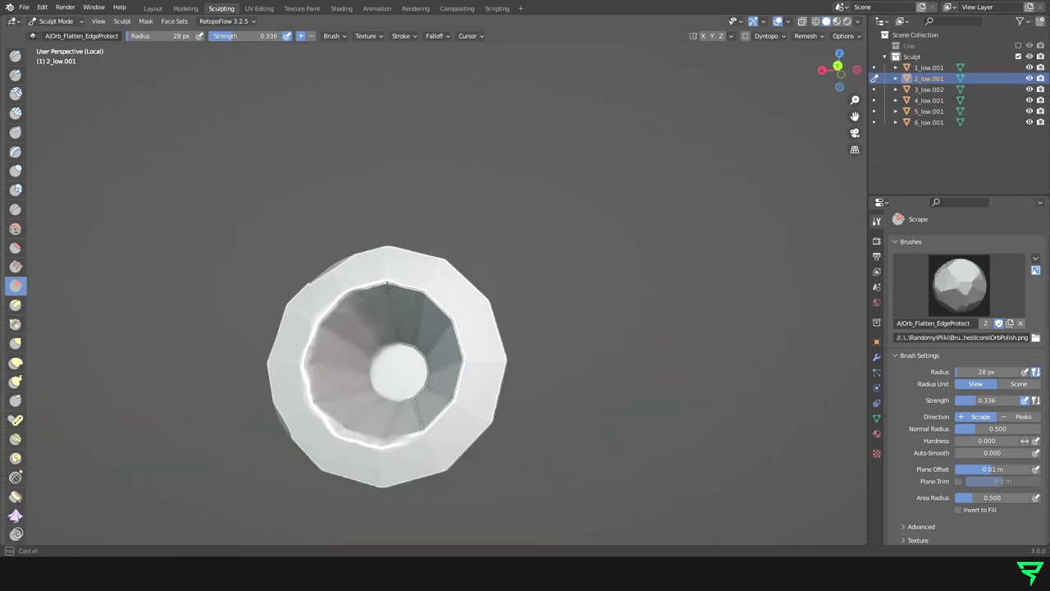
mouse_move(488, 368)
middle_down()
mouse_move(527, 464)
mouse_move(673, 415)
mouse_move(293, 415)
mouse_move(528, 235)
mouse_move(652, 238)
mouse_move(337, 257)
middle_up()
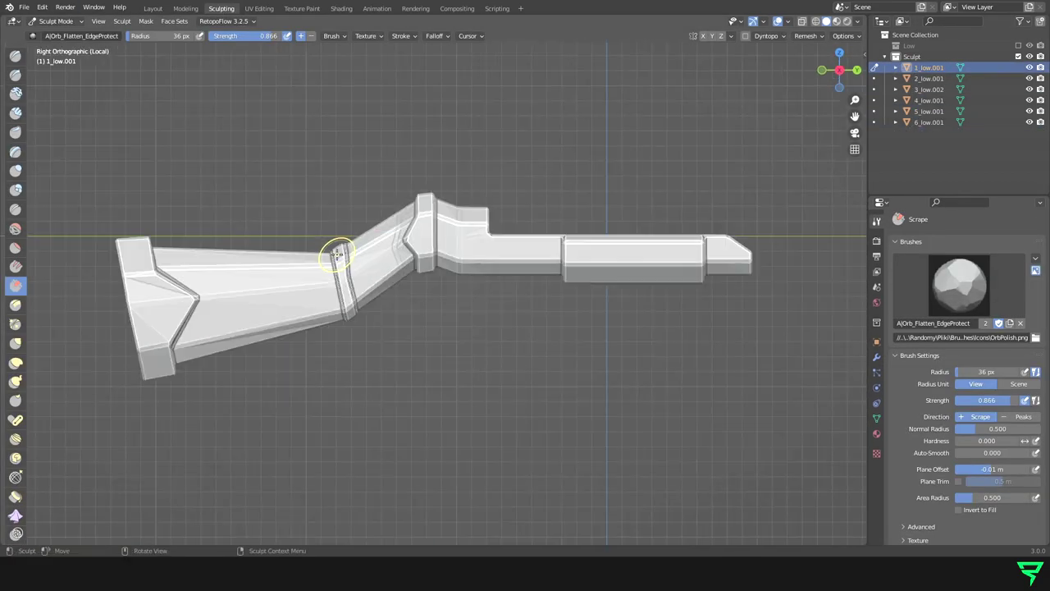
scroll(123, 271, up, 3)
Add rocky surface detail around the 1_low.001 stock band
mouse_move(202, 237)
shift+middle_down()
mouse_move(389, 243)
mouse_move(383, 346)
mouse_move(434, 356)
mouse_move(331, 237)
mouse_move(501, 216)
mouse_move(470, 324)
shift+middle_up()
scroll(383, 346, up, 5)
scroll(501, 215, down, 3)
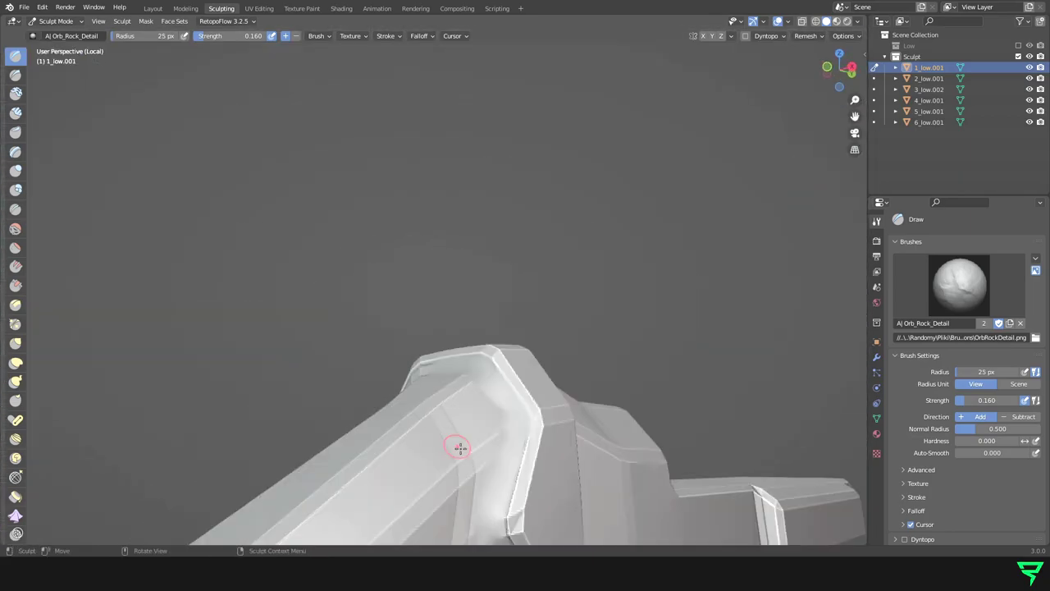
scroll(469, 324, down, 3)
mouse_move(533, 214)
middle_down()
mouse_move(541, 270)
mouse_move(568, 320)
mouse_move(493, 287)
middle_up()
scroll(492, 287, down, 3)
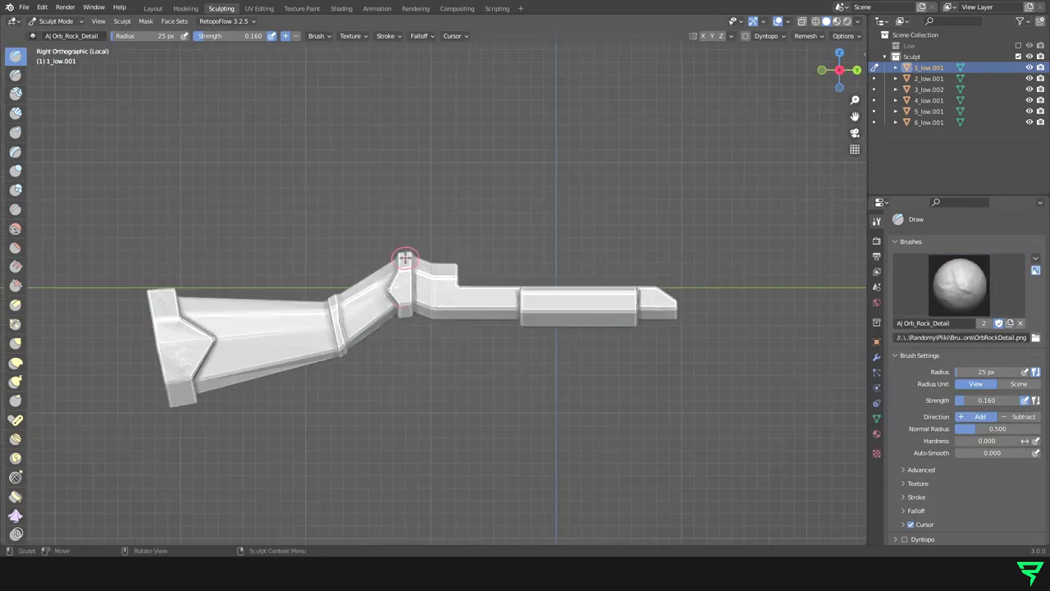
Flatten the stock band's edges with the scrape brush
key(shift+t)
scroll(555, 315, up, 5)
mouse_move(555, 315)
middle_down()
mouse_move(641, 344)
mouse_move(577, 392)
mouse_move(539, 481)
mouse_move(411, 369)
mouse_move(433, 180)
middle_up()
scroll(433, 180, up, 2)
scroll(433, 180, down, 5)
scroll(566, 293, up, 5)
mouse_move(565, 293)
middle_down()
mouse_move(553, 244)
mouse_move(457, 256)
mouse_move(281, 197)
mouse_move(602, 356)
mouse_move(449, 215)
mouse_move(410, 361)
mouse_move(399, 297)
middle_up()
scroll(282, 197, down, 3)
scroll(448, 215, down, 5)
Switch to the Orb_Cracks brush and begin drawing cracks on the stock
click(960, 283)
click(821, 370)
scroll(399, 298, up, 3)
scroll(399, 297, down, 1)
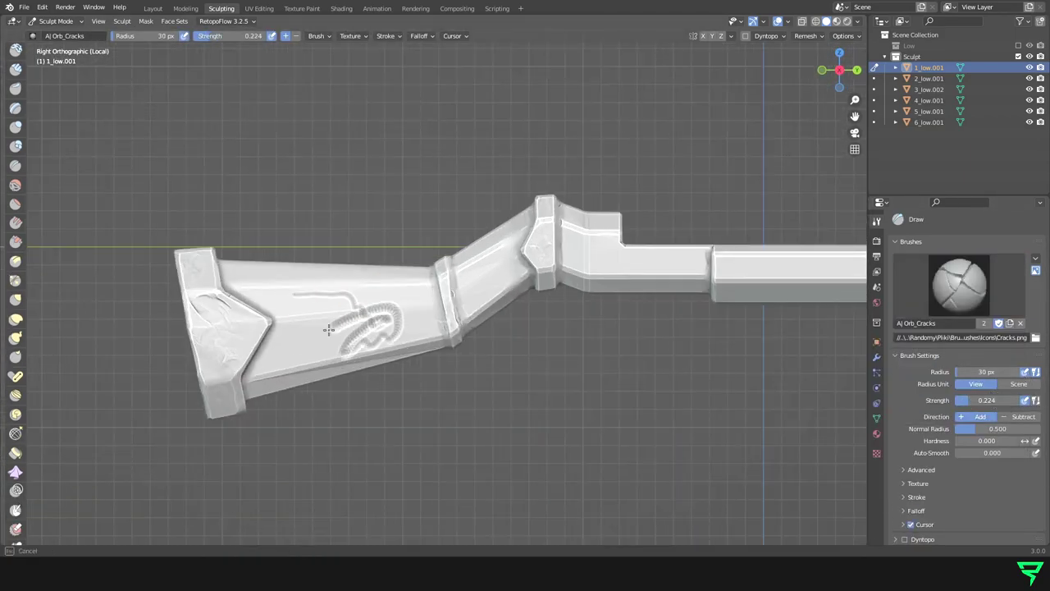
Carve flowing crack grooves along the stock toward the joint section
scroll(500, 280, up, 4)
middle_drag(501, 281, 285, 317)
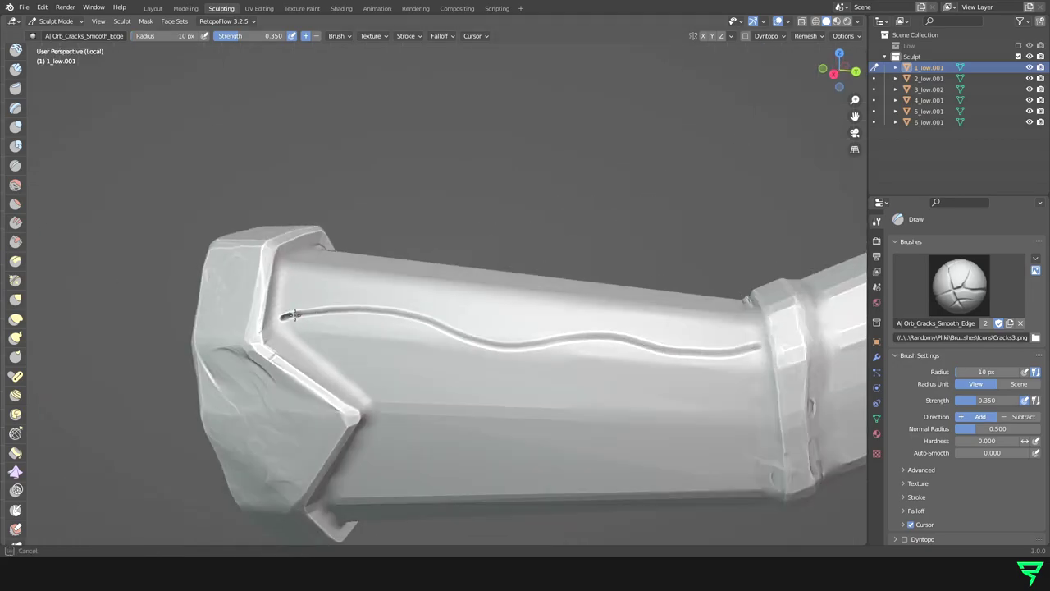
scroll(859, 310, down, 3)
mouse_move(859, 310)
middle_down()
mouse_move(410, 347)
mouse_move(655, 301)
middle_up()
scroll(410, 348, up, 3)
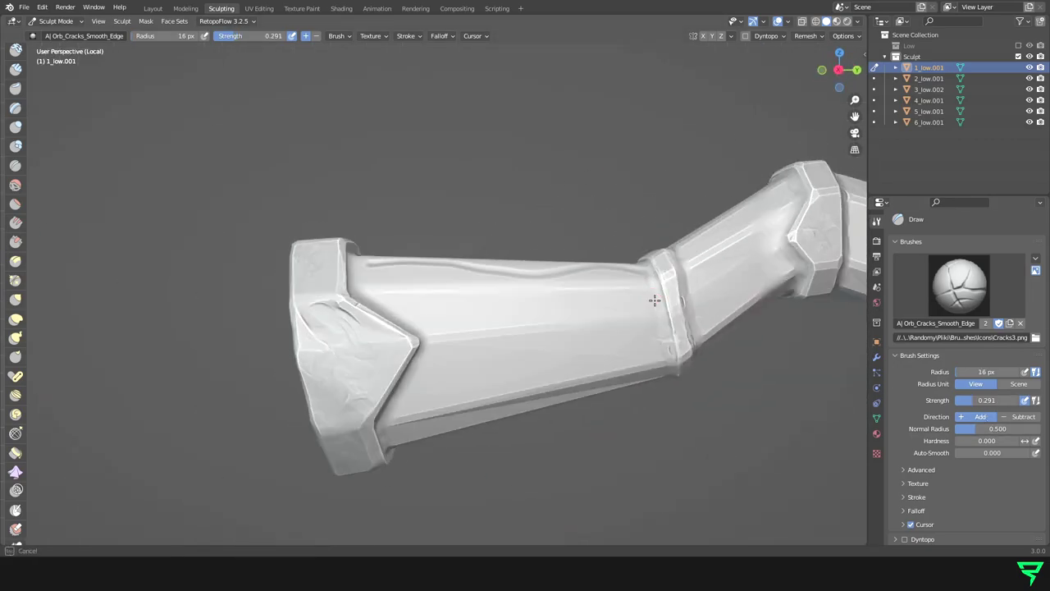
middle_drag(447, 389, 446, 273)
scroll(356, 342, down, 2)
mouse_move(437, 310)
middle_down()
mouse_move(356, 342)
mouse_move(602, 216)
middle_up()
scroll(357, 342, up, 3)
scroll(405, 283, up, 2)
scroll(405, 283, down, 2)
mouse_move(405, 283)
middle_down()
mouse_move(375, 301)
mouse_move(481, 160)
mouse_move(368, 316)
mouse_move(451, 356)
mouse_move(336, 405)
mouse_move(387, 453)
mouse_move(468, 286)
mouse_move(516, 352)
mouse_move(422, 239)
mouse_move(560, 337)
mouse_move(491, 275)
middle_up()
scroll(387, 453, down, 3)
scroll(388, 453, up, 3)
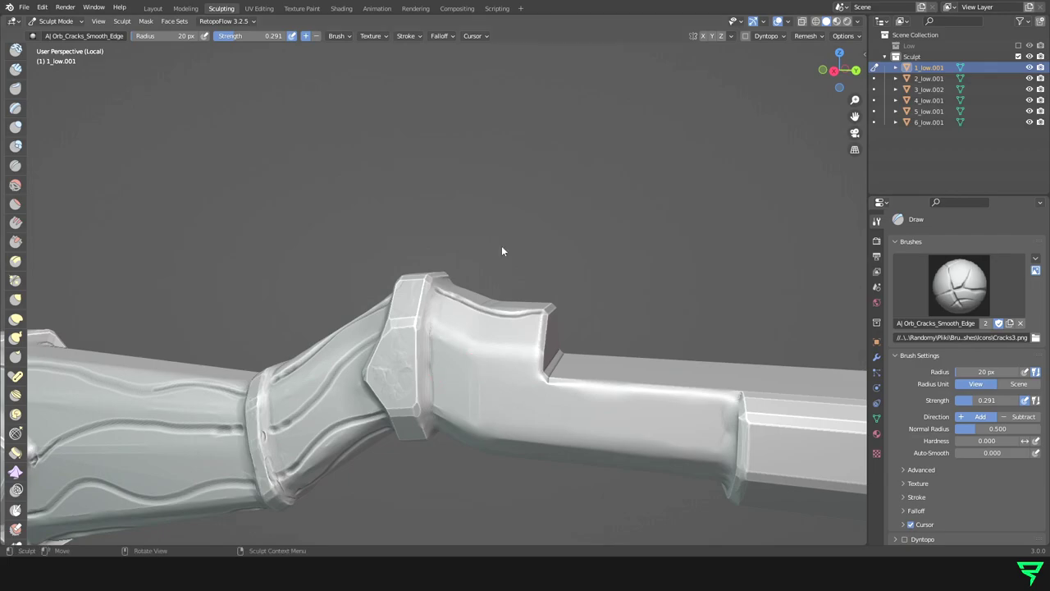
Extend the cracks across the joint and forestock up to the barrel end
middle_drag(571, 333, 322, 350)
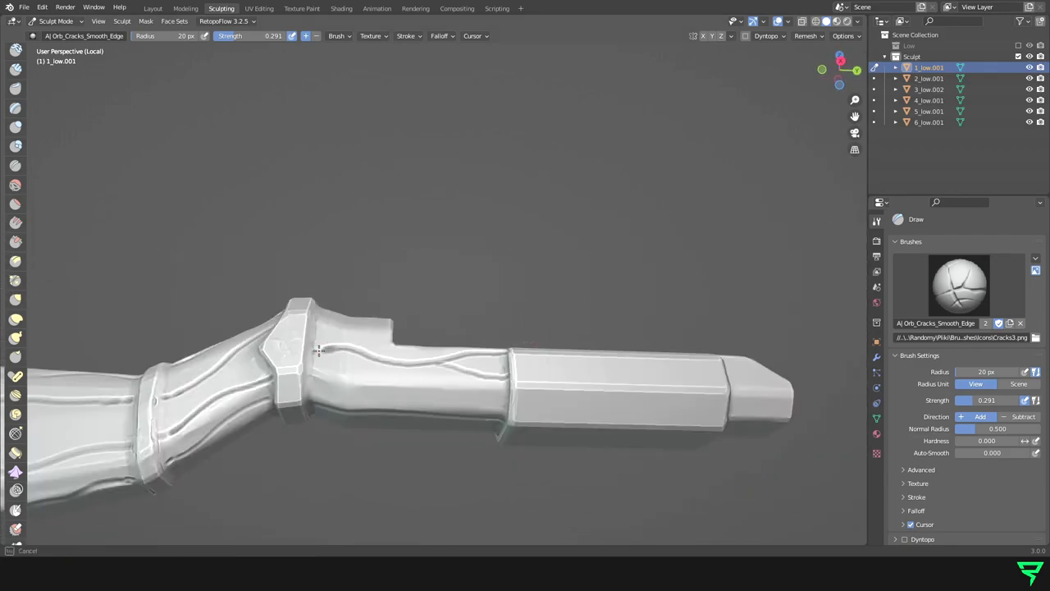
middle_drag(323, 349, 446, 375)
scroll(447, 376, up, 4)
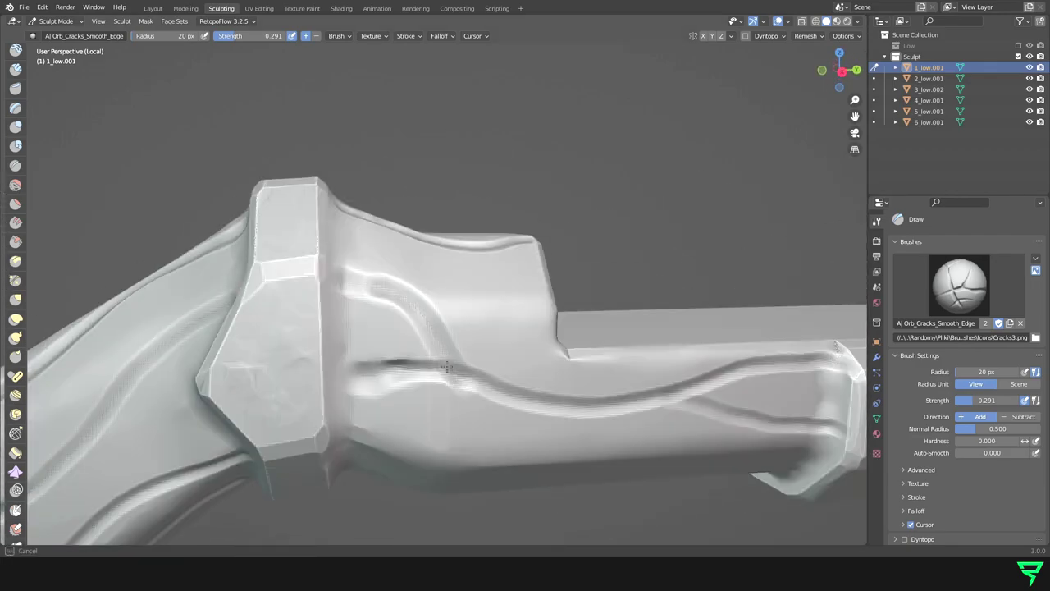
scroll(373, 335, down, 5)
middle_drag(373, 336, 492, 345)
scroll(493, 344, down, 5)
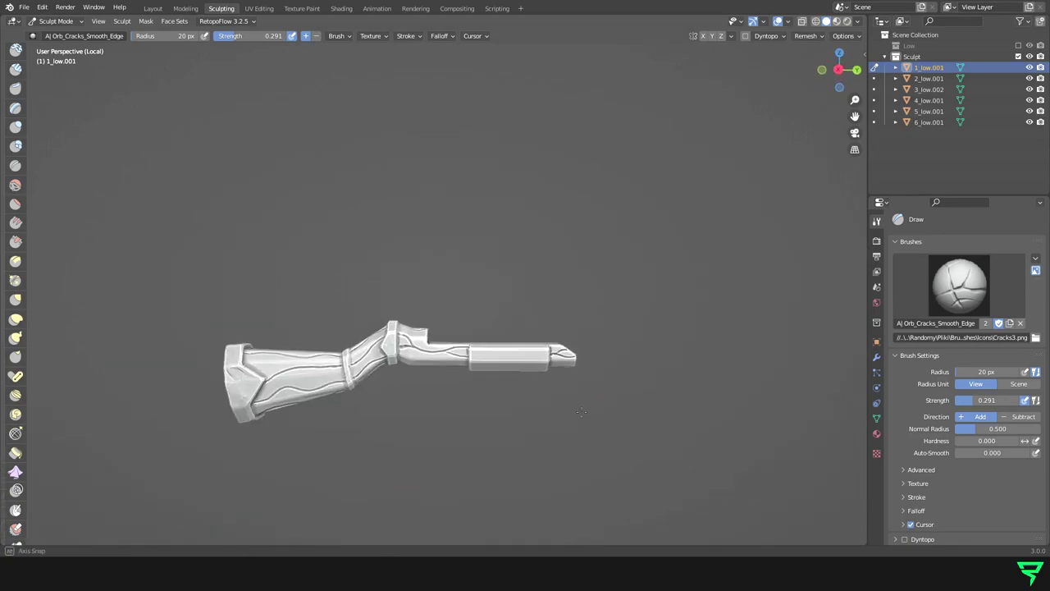
scroll(557, 350, up, 2)
middle_drag(558, 350, 481, 324)
Scrape flattened wear onto the barrel edges and begin renaming the stock '1_High'
click(958, 285)
click(905, 345)
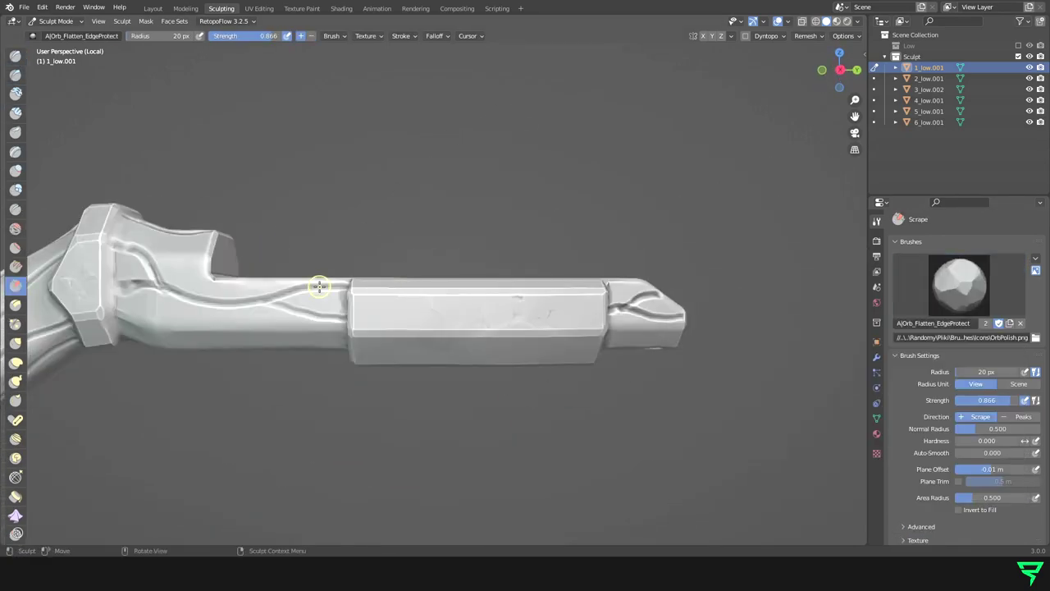
scroll(472, 371, up, 4)
scroll(473, 371, down, 3)
mouse_move(473, 371)
middle_down()
mouse_move(439, 307)
mouse_move(539, 270)
middle_up()
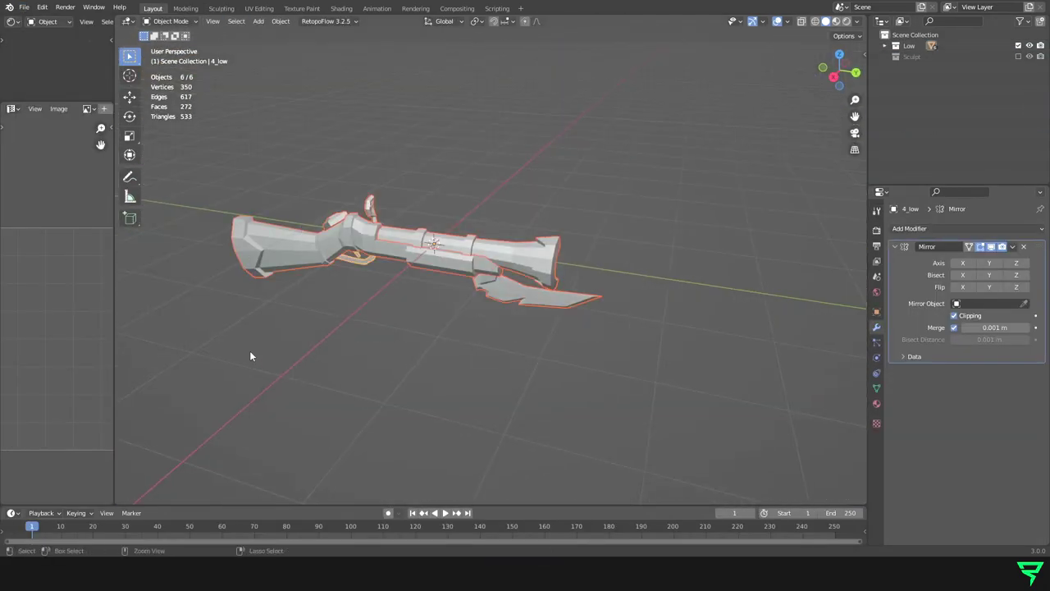
double_click(919, 124)
text(1_High)
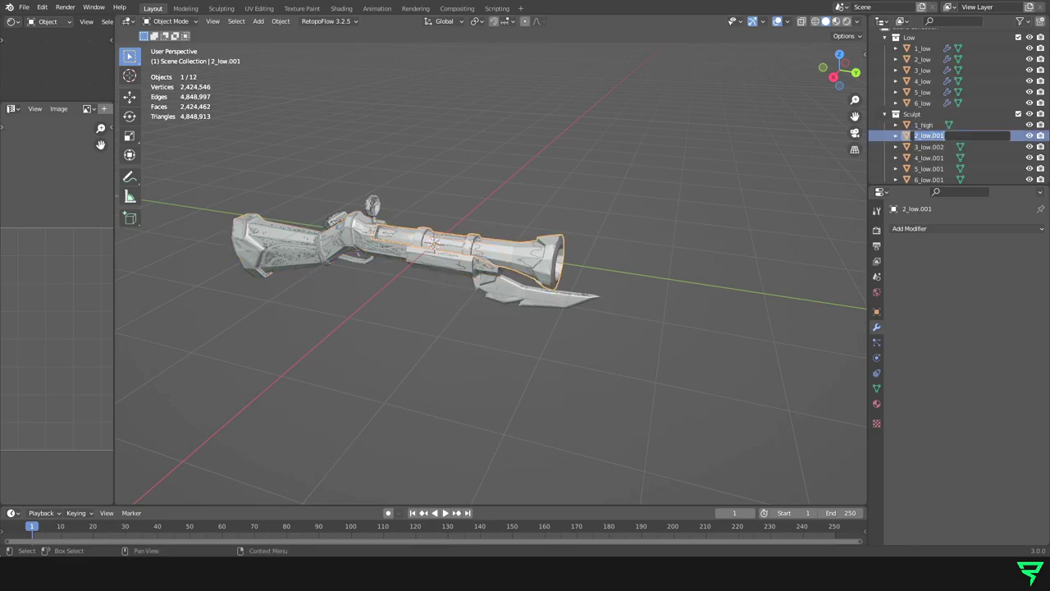
Paste the copied musket parts into the scene
key(ctrl+v)
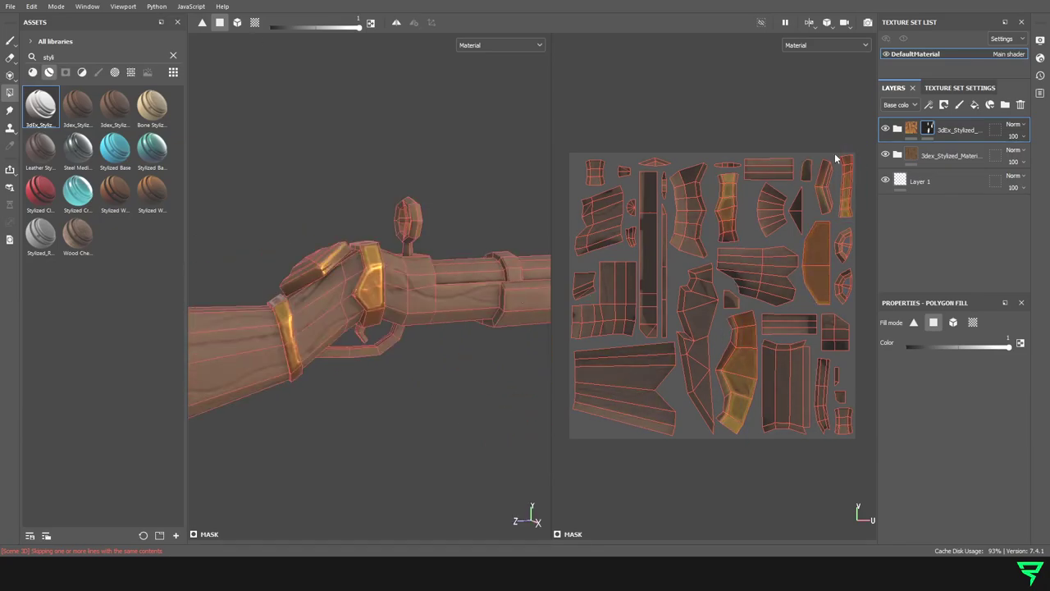
Inspect the rifle from several angles and add a new masked stylized material folder
alt+drag(394, 279, 331, 292)
mouse_move(418, 186)
alt+mouse_down()
mouse_move(468, 235)
mouse_move(237, 193)
mouse_move(474, 205)
alt+mouse_up()
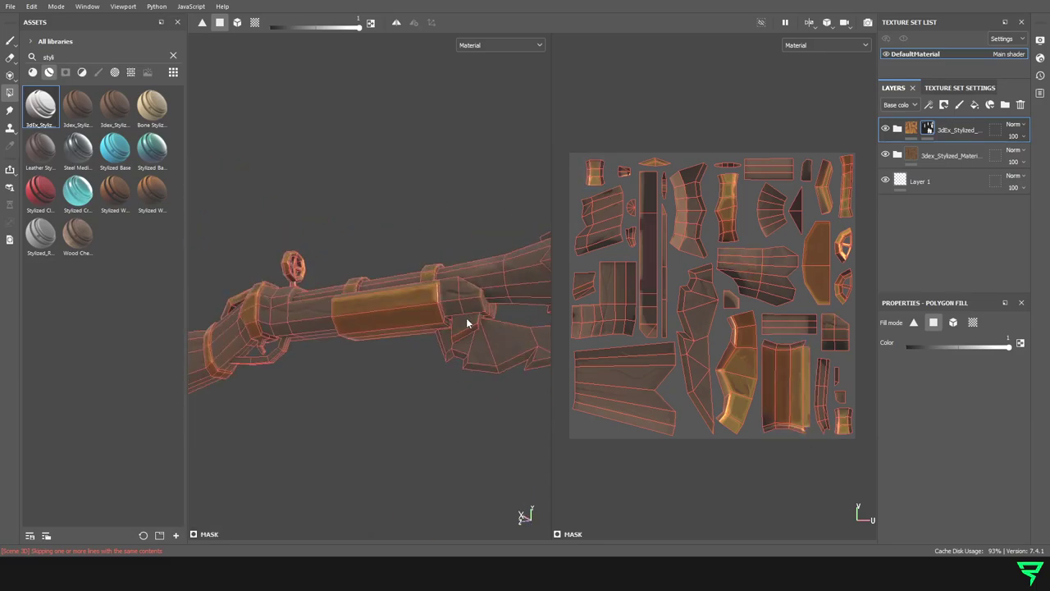
alt+drag(467, 323, 442, 304)
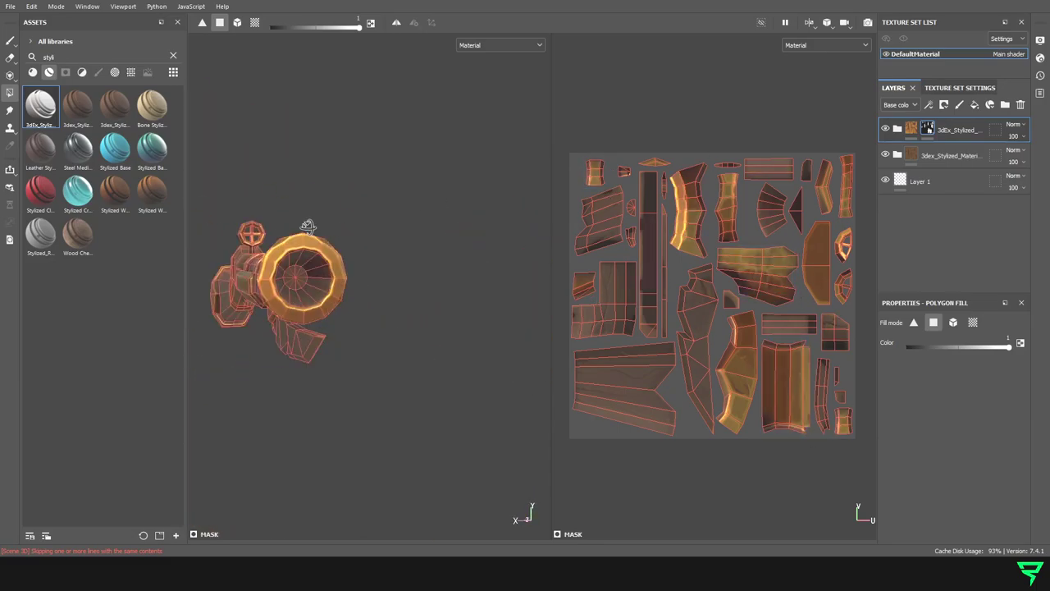
mouse_move(321, 292)
alt+mouse_down()
mouse_move(441, 251)
mouse_move(389, 269)
mouse_move(612, 329)
mouse_move(935, 194)
alt+mouse_up()
scroll(406, 257, up, 5)
scroll(407, 257, down, 5)
key(1)
key(ctrl+d)
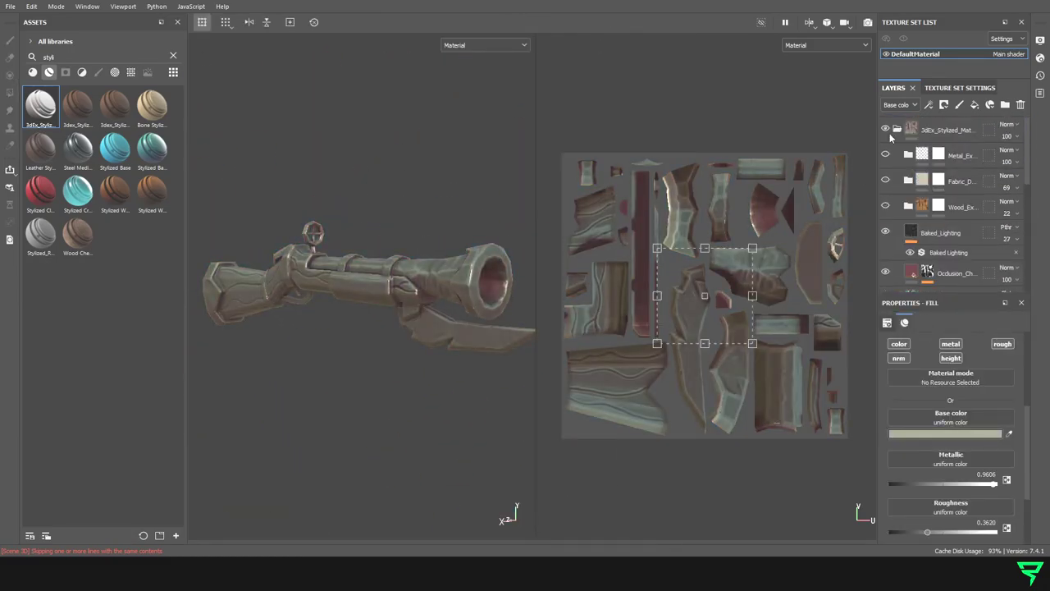
Polygon-fill a rectangular region of rifle faces into the new folder's mask
click(10, 65)
click(10, 92)
mouse_move(790, 319)
alt+mouse_down()
mouse_move(418, 304)
mouse_move(438, 298)
mouse_move(353, 263)
alt+mouse_up()
mouse_move(533, 400)
alt+mouse_down()
mouse_move(411, 287)
mouse_move(313, 234)
alt+mouse_up()
key(1)
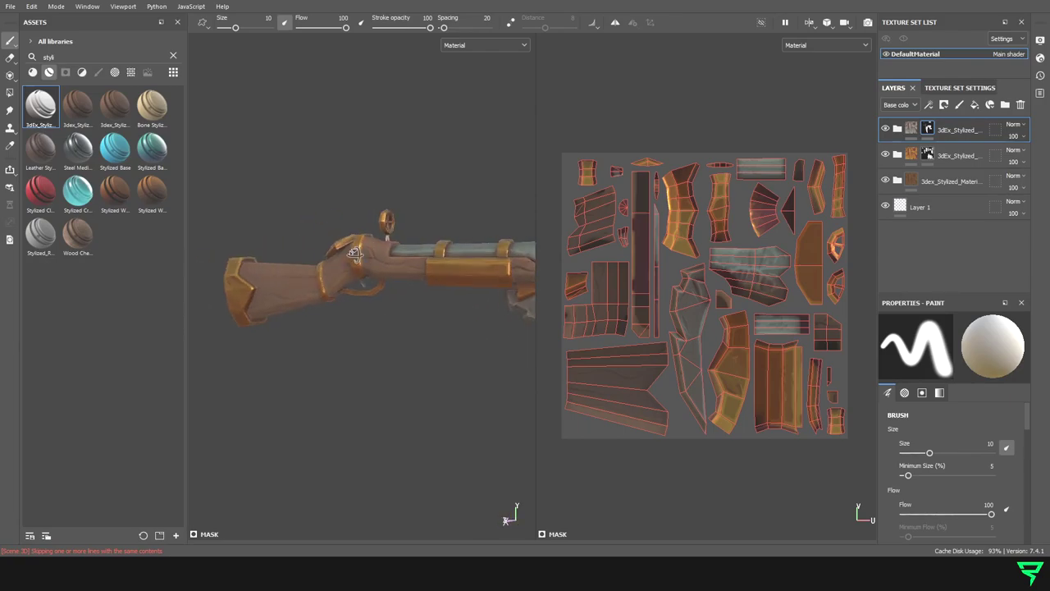